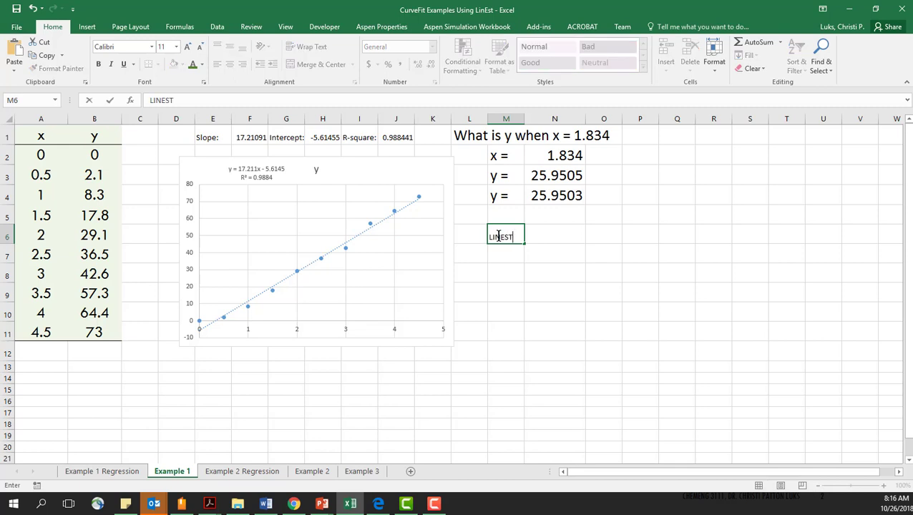
Label cell M6 LINEST and enter =LINEST(B2:B11,A2:A11) as an array formula across M7:N7
{"action": "key", "text": "Return"}
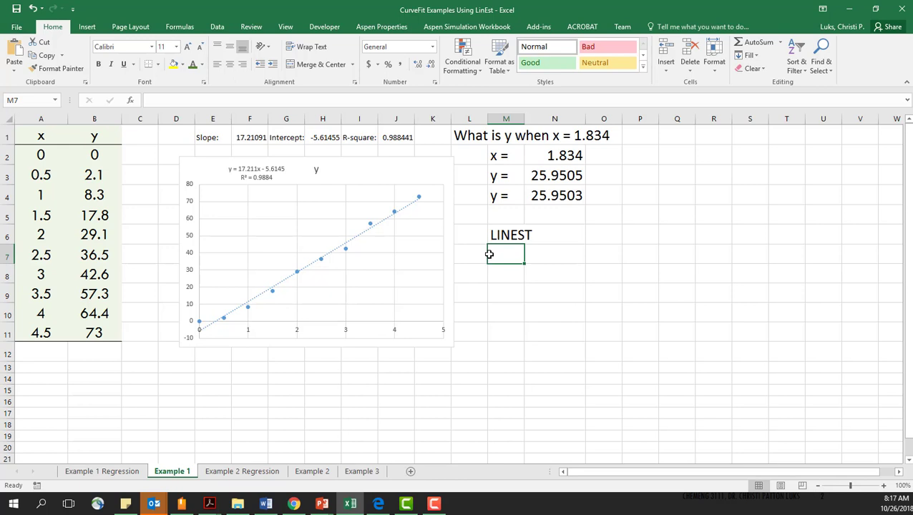
{"action": "left_click_drag", "start_coordinate": [513, 254], "coordinate": [553, 252]}
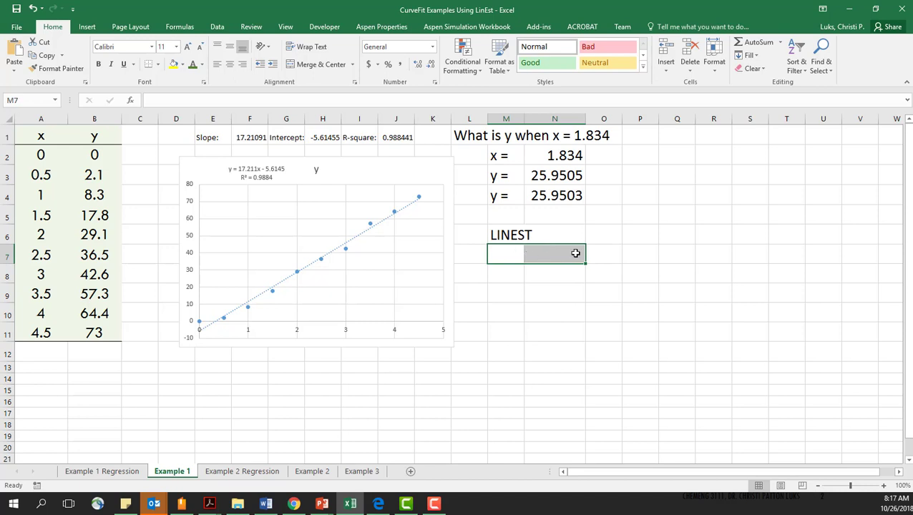
{"action": "type", "text": "=li"}
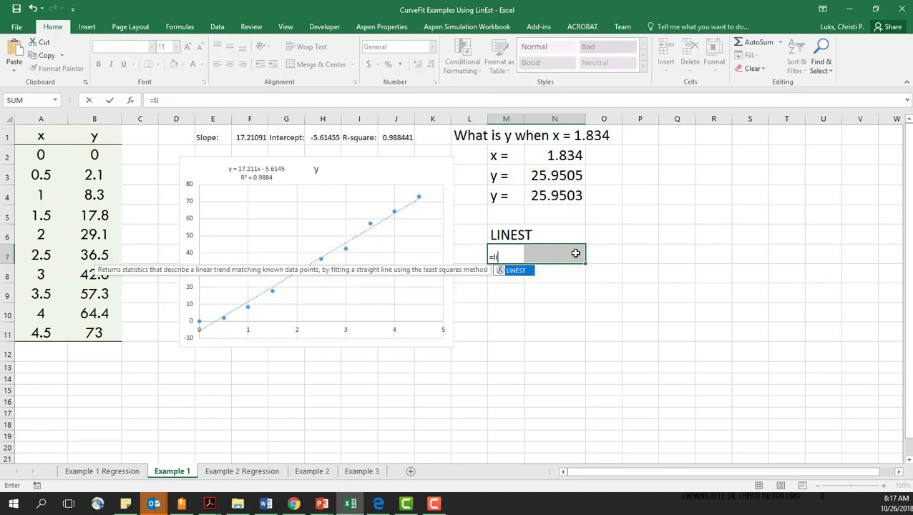
{"action": "type", "text": "nest("}
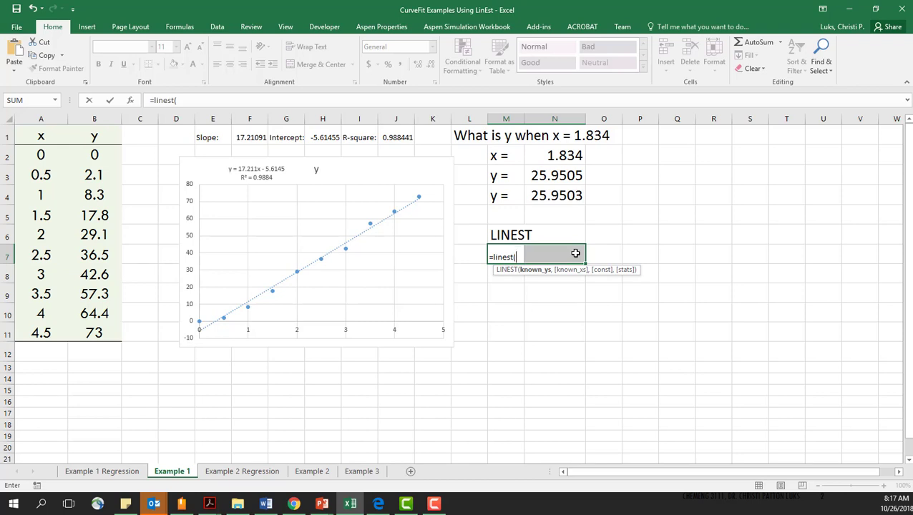
{"action": "left_click_drag", "start_coordinate": [85, 155], "coordinate": [87, 335]}
{"action": "type", "text": ","}
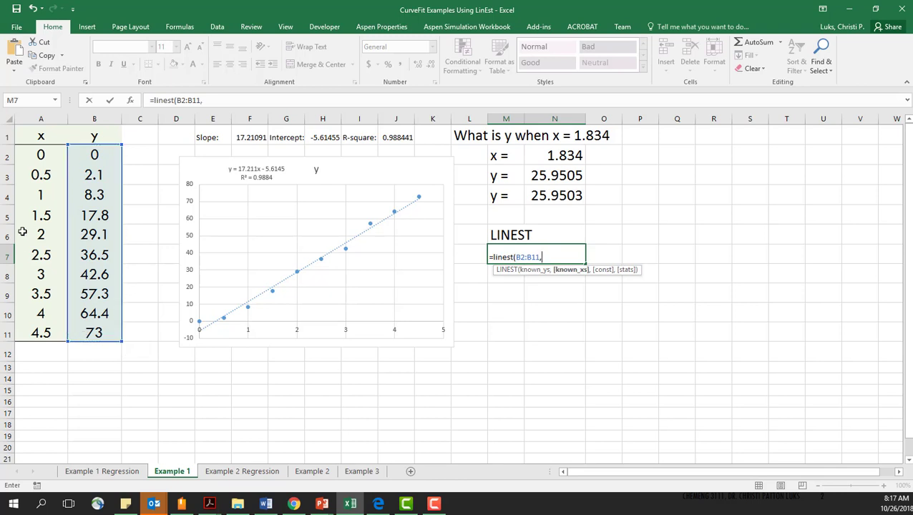
{"action": "left_click_drag", "start_coordinate": [40, 156], "coordinate": [38, 331]}
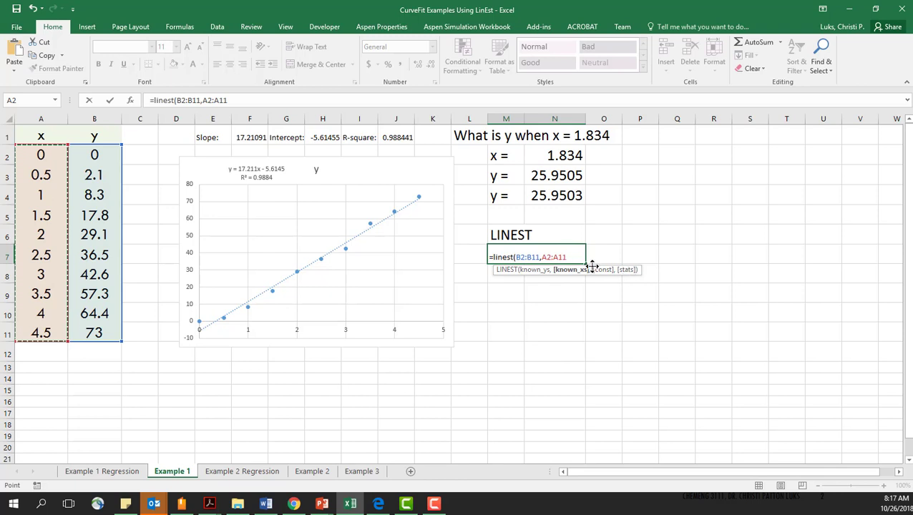
{"action": "type", "text": ")"}
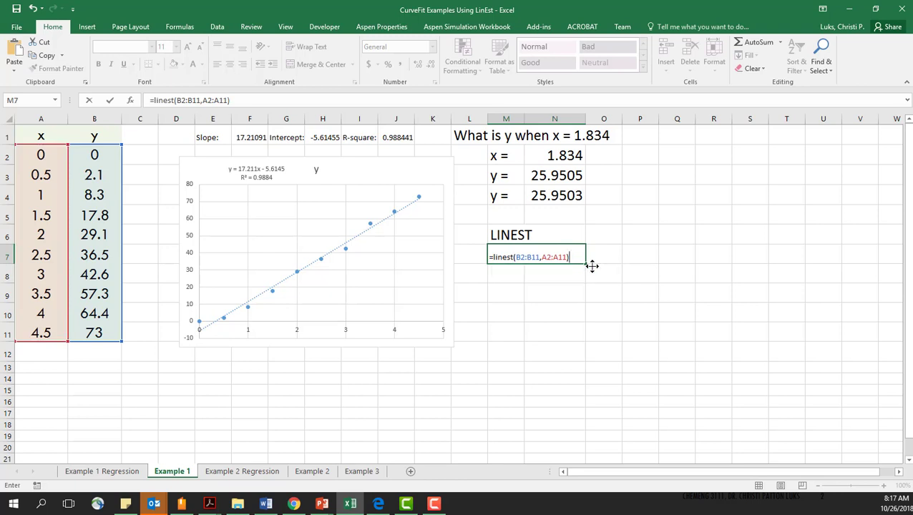
{"action": "key", "text": "ctrl+shift+Return"}
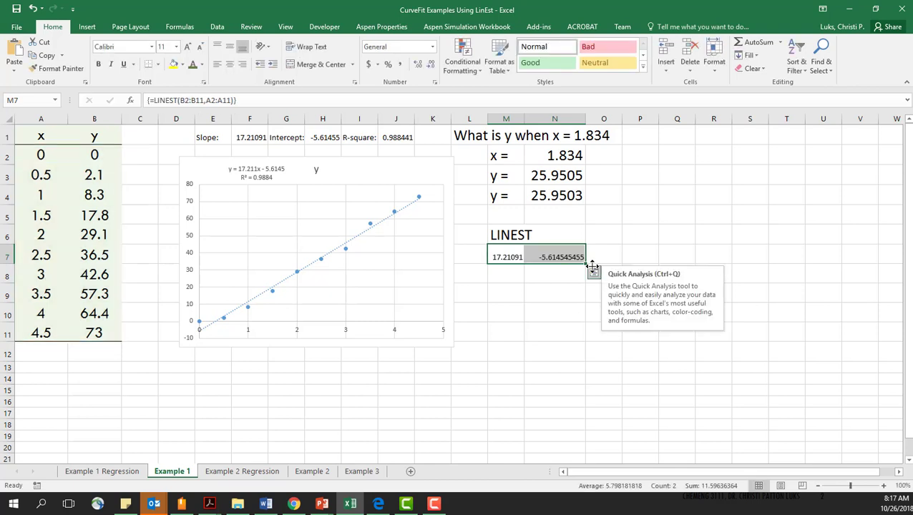
Enter the note "Ctrl + Shift + Enter" in cell O6 beside the LINEST label
{"action": "left_click", "coordinate": [596, 229]}
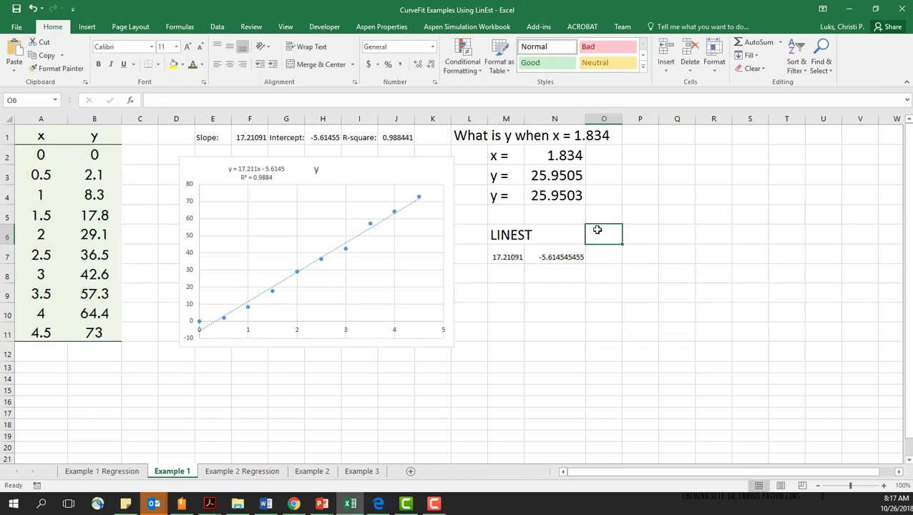
{"action": "type", "text": "Ctrl"}
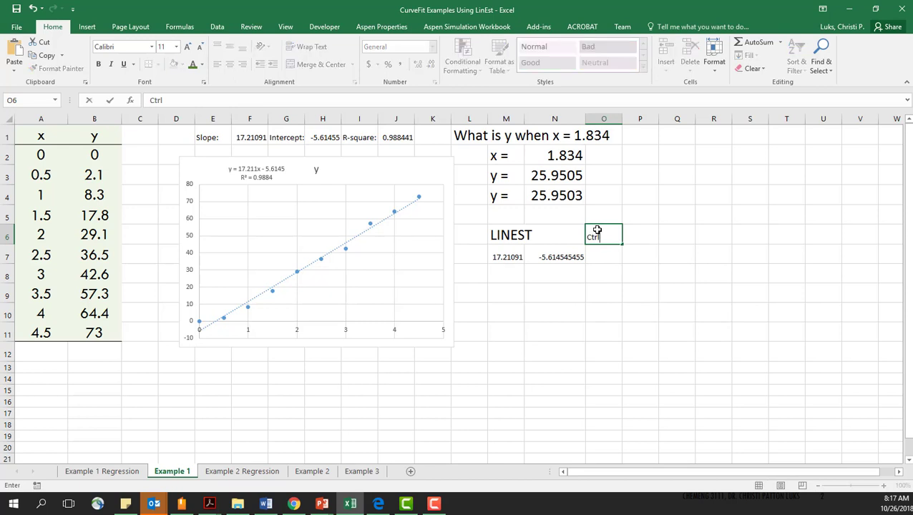
{"action": "type", "text": " + Shift + Enter"}
{"action": "key", "text": "Return"}
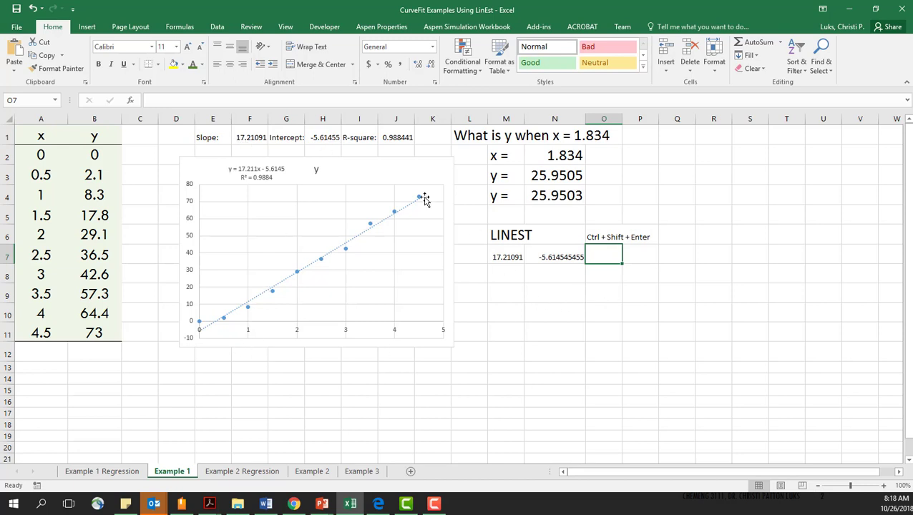
On the Example 2 sheet, enter =LINEST(D2:D14,A2:C14) as an array formula across A17:D17
{"action": "left_click", "coordinate": [312, 471]}
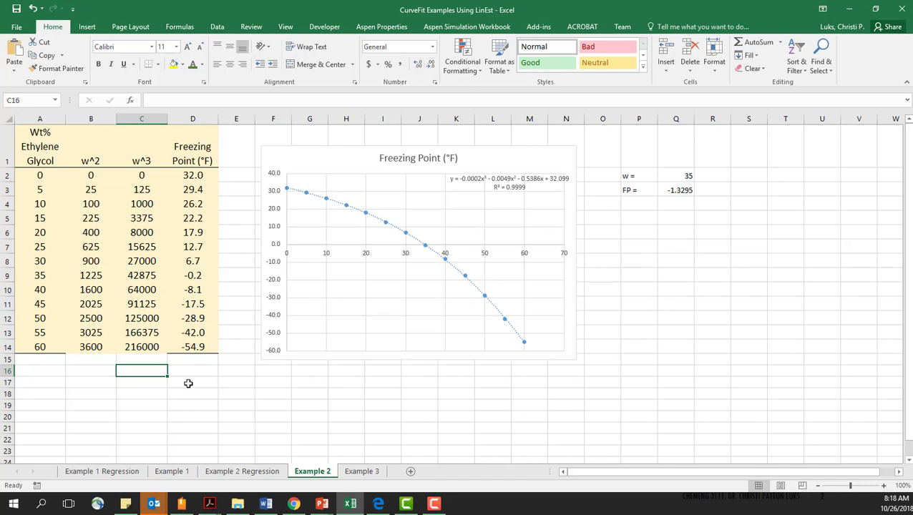
{"action": "left_click_drag", "start_coordinate": [54, 382], "coordinate": [184, 383]}
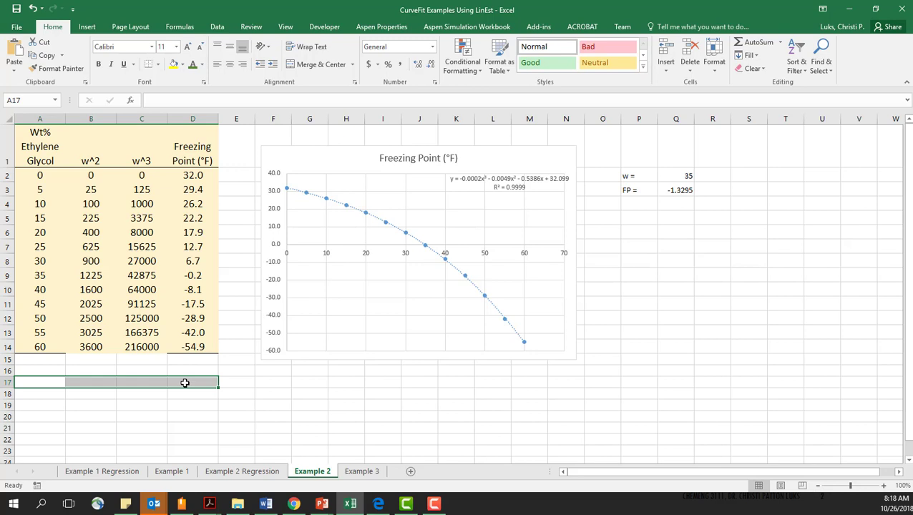
{"action": "type", "text": "=line"}
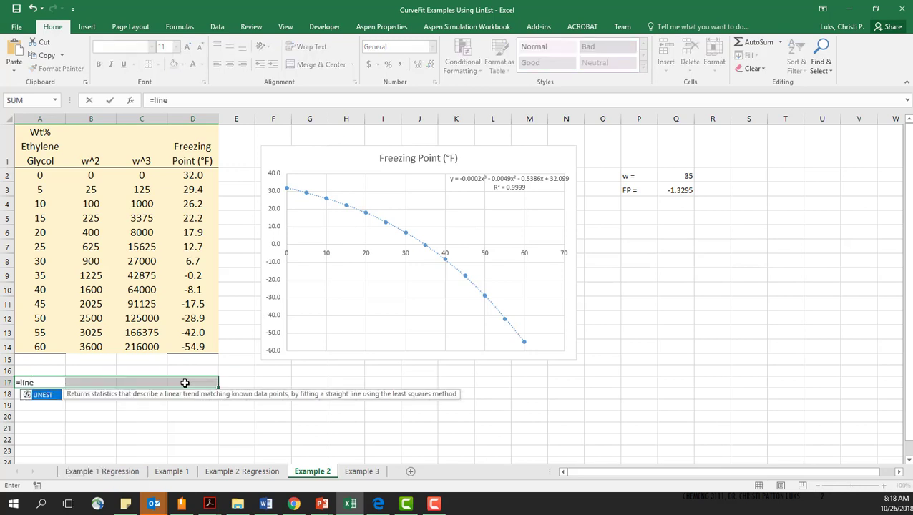
{"action": "type", "text": "st("}
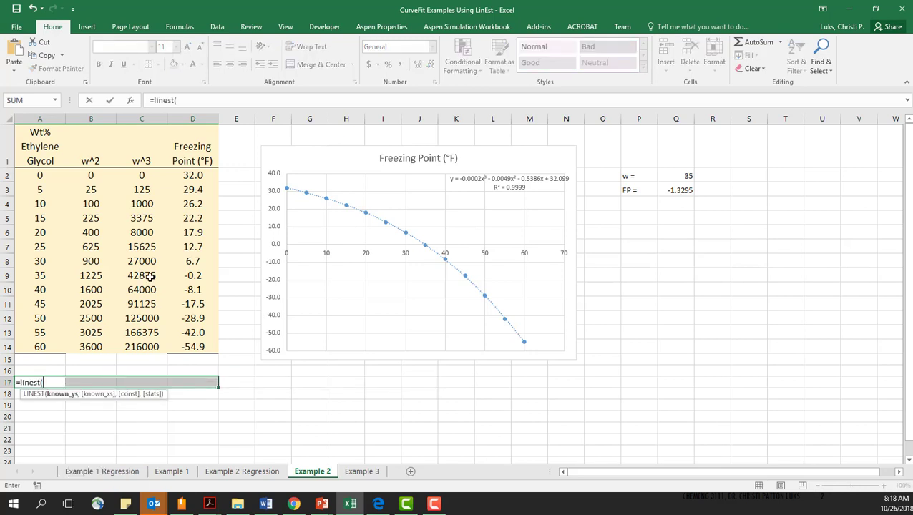
{"action": "left_click_drag", "start_coordinate": [195, 175], "coordinate": [189, 342]}
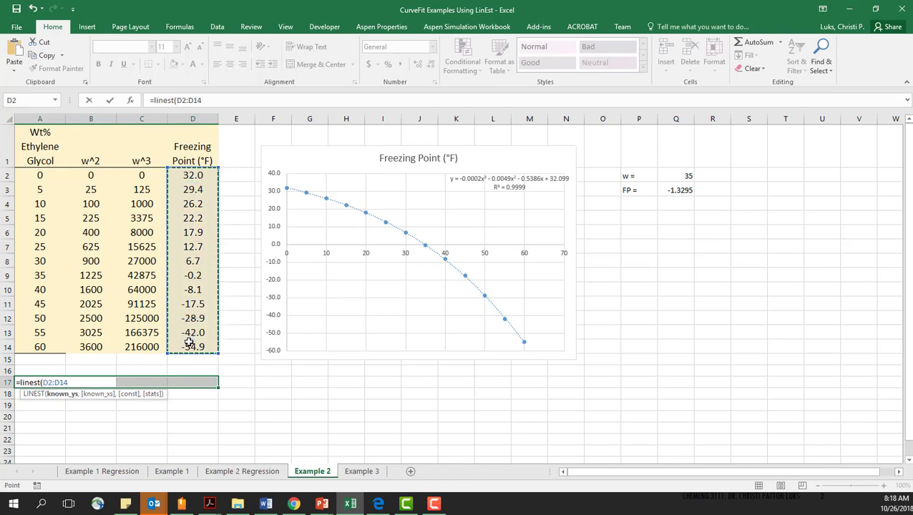
{"action": "type", "text": ","}
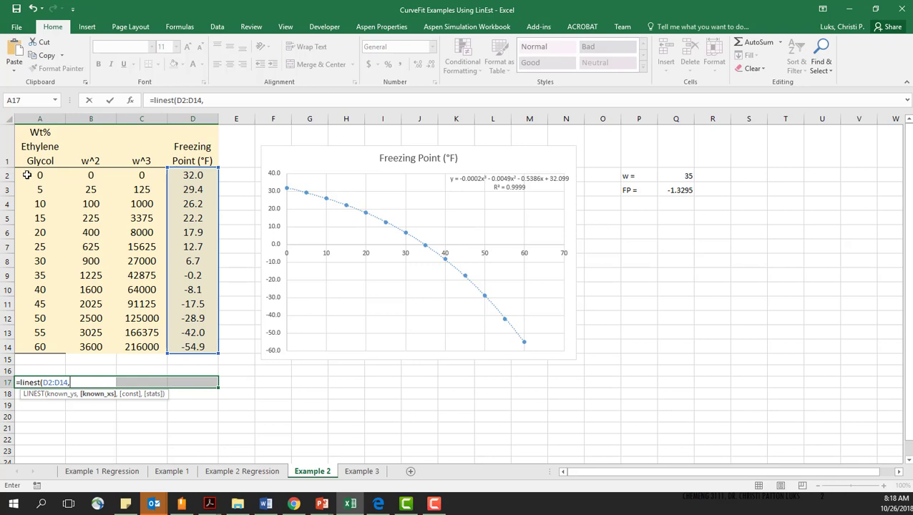
{"action": "left_click_drag", "start_coordinate": [27, 175], "coordinate": [122, 345]}
{"action": "type", "text": ")"}
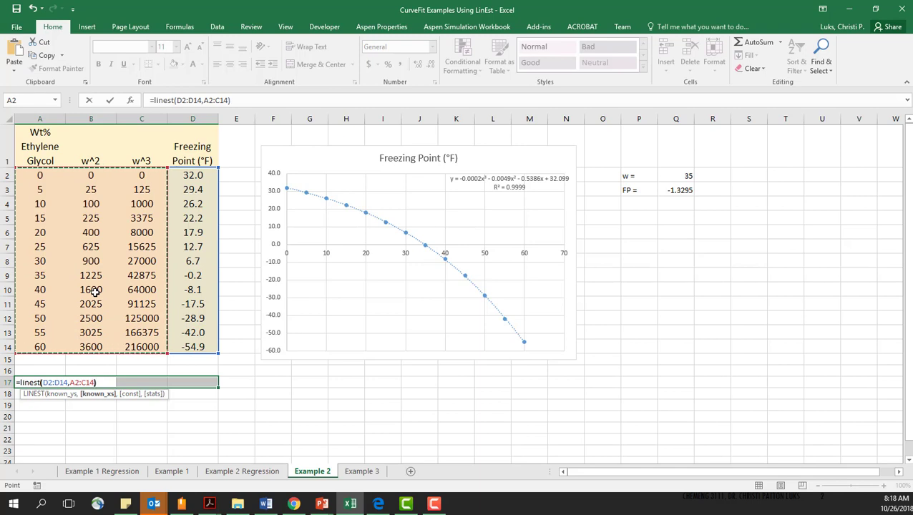
{"action": "key", "text": "ctrl+shift+Return"}
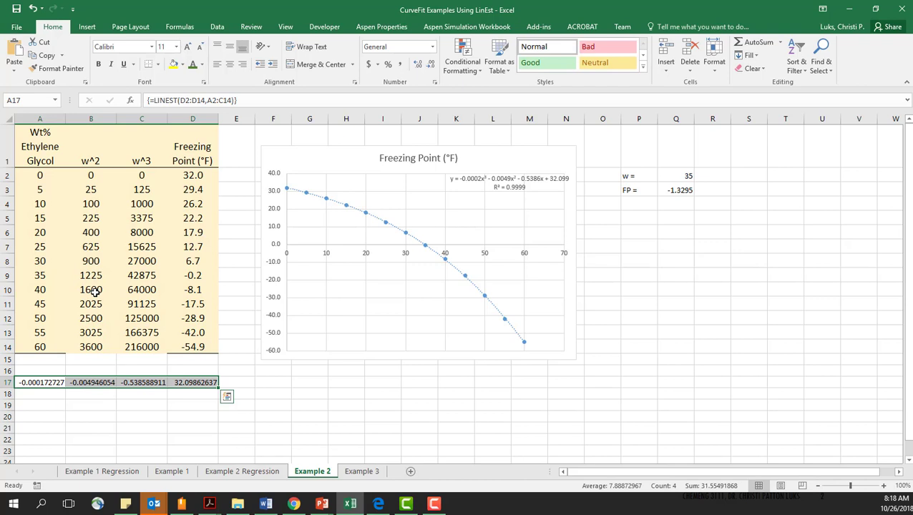
Label the regression coefficients in A18:D18 as w3, w2, w and b
{"action": "left_click", "coordinate": [28, 393]}
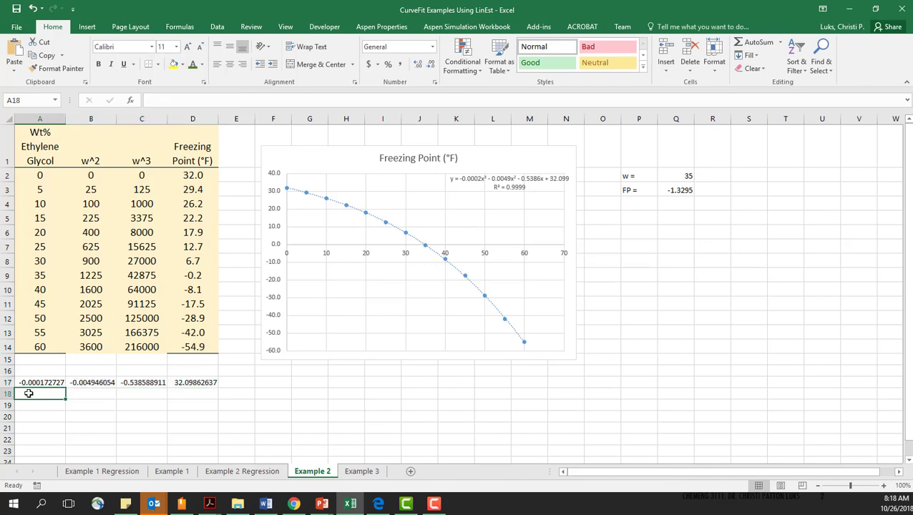
{"action": "type", "text": "w3"}
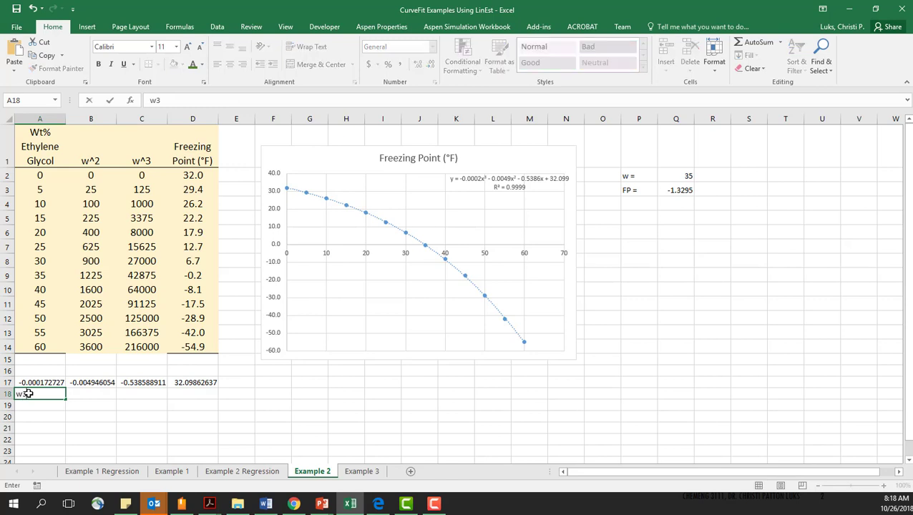
{"action": "key", "text": "Tab"}
{"action": "type", "text": "w2"}
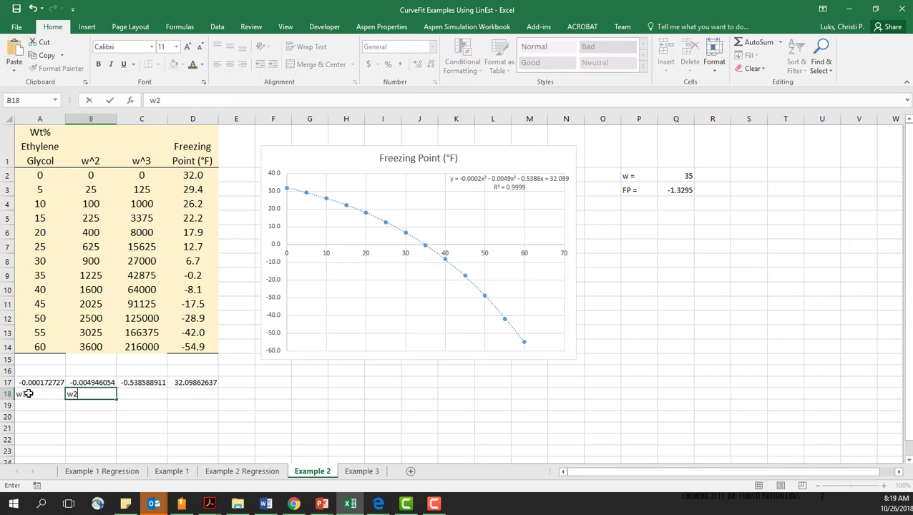
{"action": "key", "text": "Tab"}
{"action": "type", "text": "w"}
{"action": "key", "text": "Tab"}
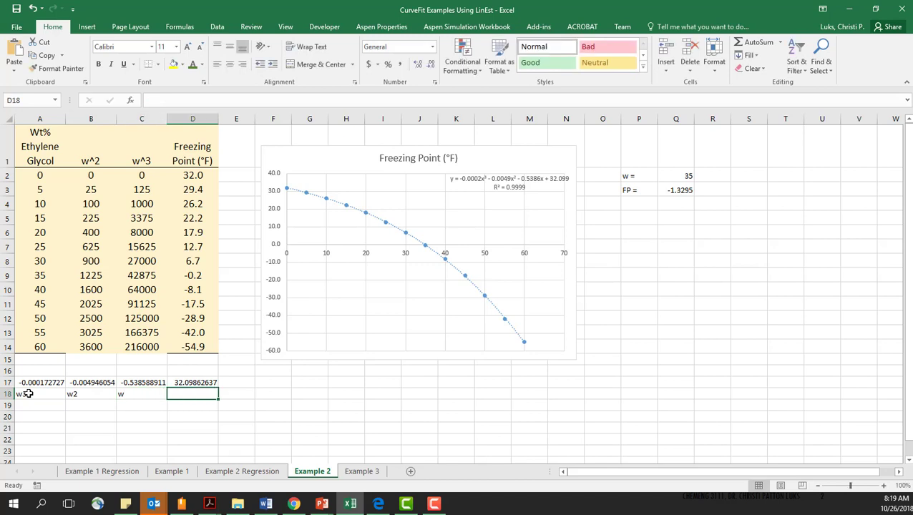
{"action": "type", "text": "b"}
{"action": "key", "text": "Return"}
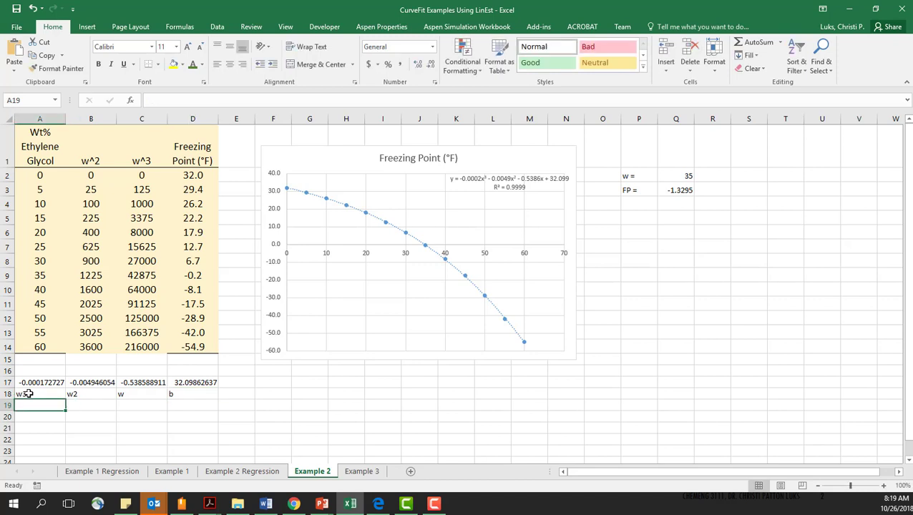
Try a freezing point of 25 for 15 wt% glycol in cell D5, and undo the change
{"action": "left_click", "coordinate": [196, 219]}
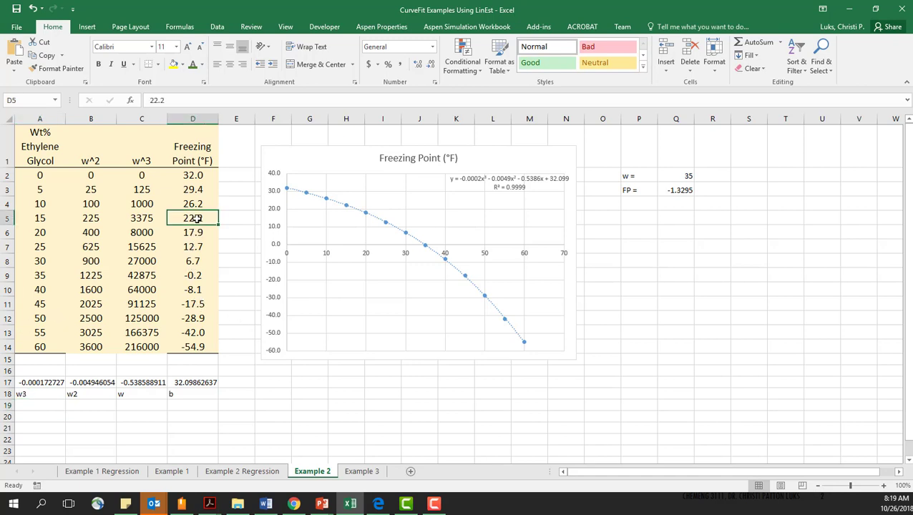
{"action": "type", "text": "25"}
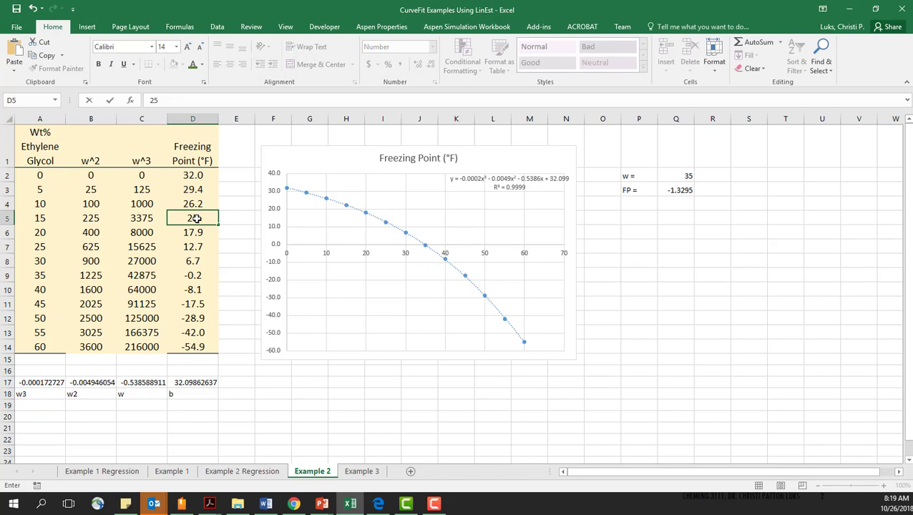
{"action": "key", "text": "Return"}
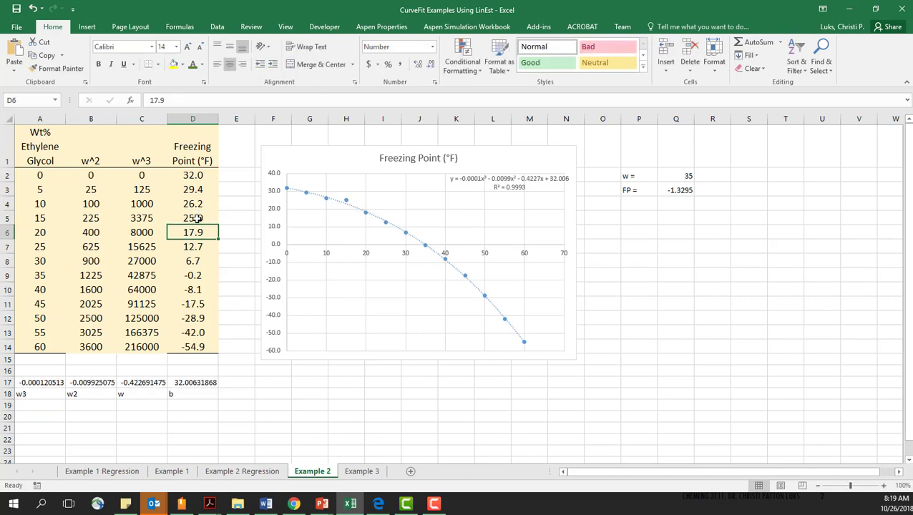
{"action": "left_click", "coordinate": [32, 8]}
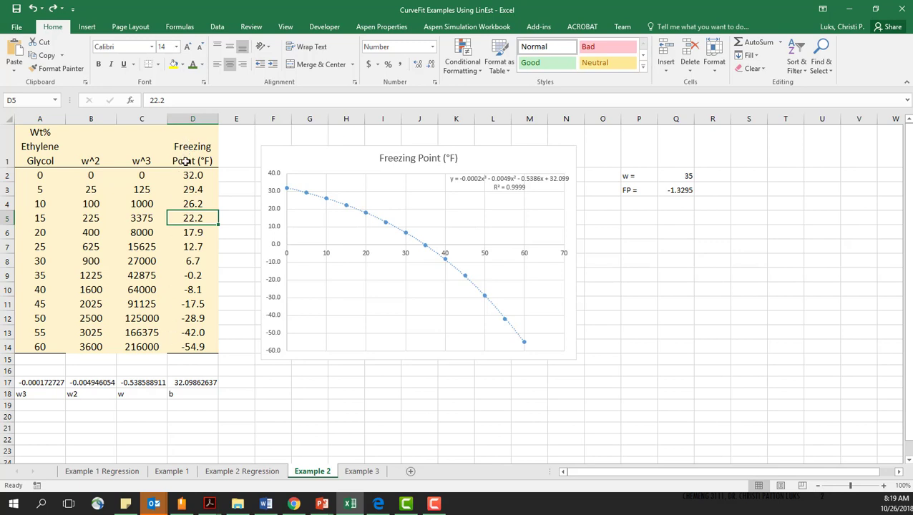
Enter the power-law equation y = Ax^B as text in cell G17 below the chart
{"action": "left_click_drag", "start_coordinate": [85, 145], "coordinate": [123, 348]}
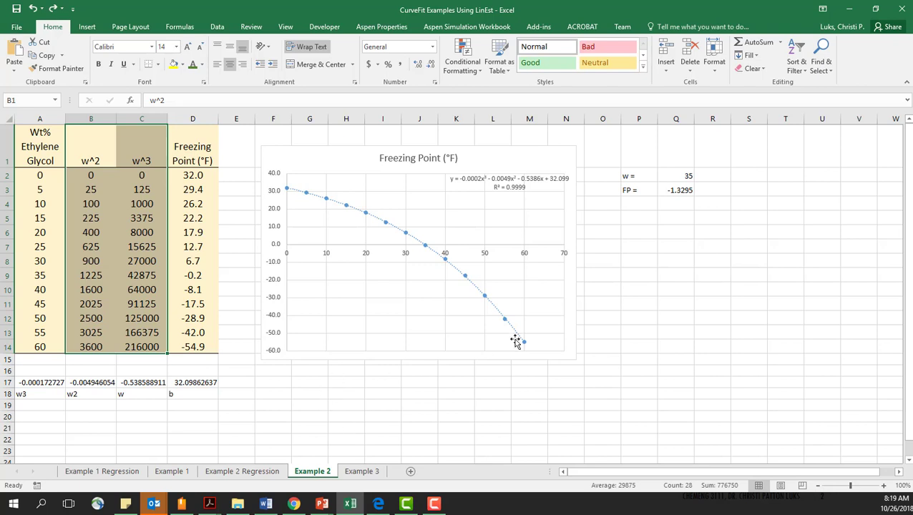
{"action": "left_click", "coordinate": [311, 379]}
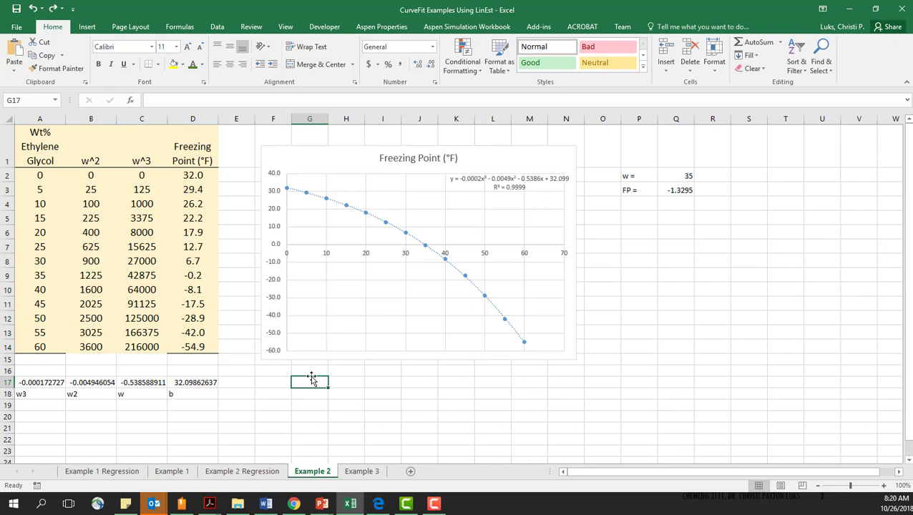
{"action": "type", "text": "y = Ax"}
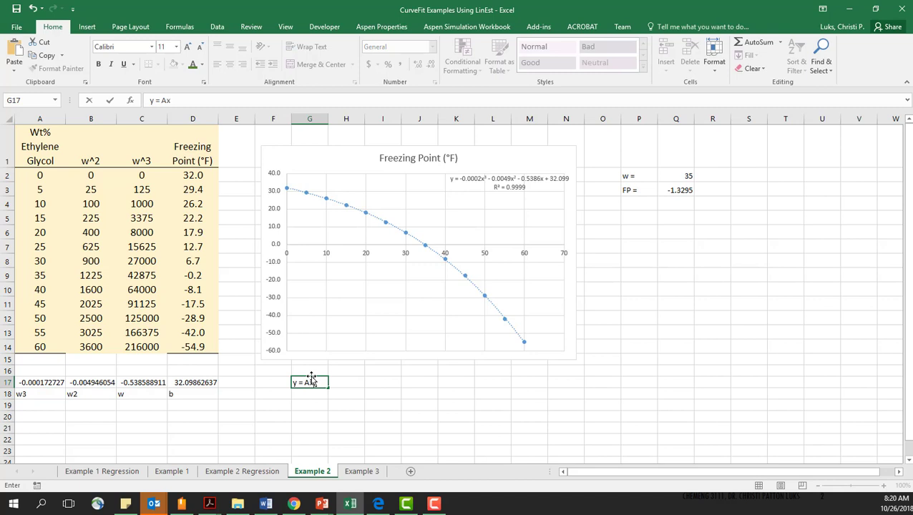
{"action": "type", "text": "^B"}
{"action": "key", "text": "Return"}
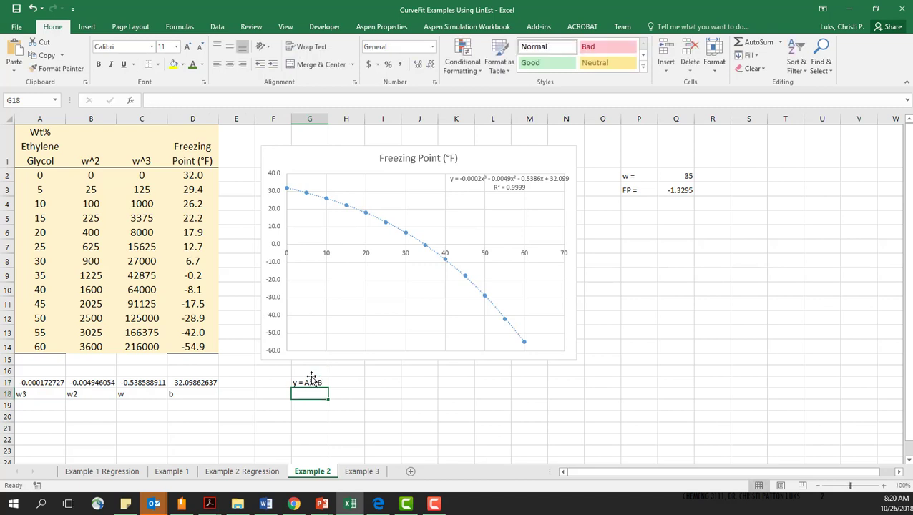
Increase the font size of the equation in cell G17 by six increments
{"action": "left_click", "coordinate": [311, 380]}
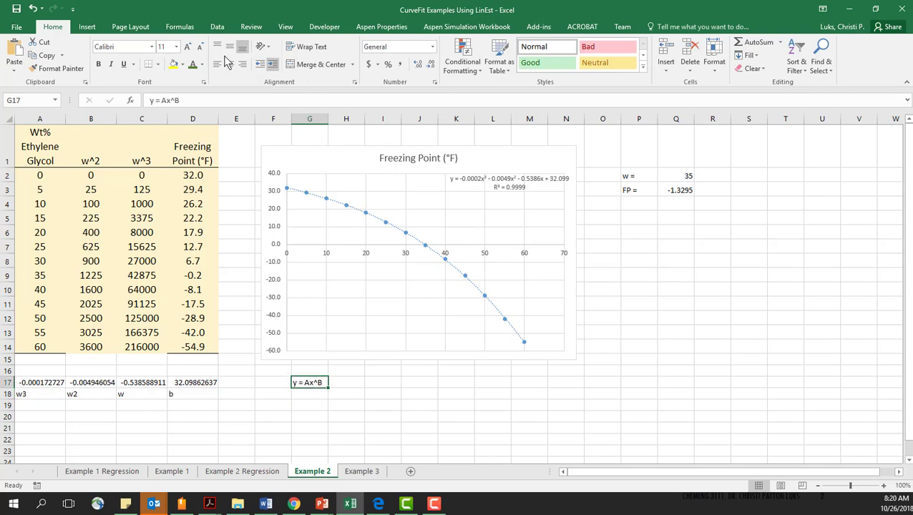
{"action": "left_click", "coordinate": [189, 47]}
{"action": "left_click", "coordinate": [189, 46]}
{"action": "left_click", "coordinate": [188, 47]}
{"action": "left_click", "coordinate": [189, 46]}
{"action": "left_click", "coordinate": [189, 47]}
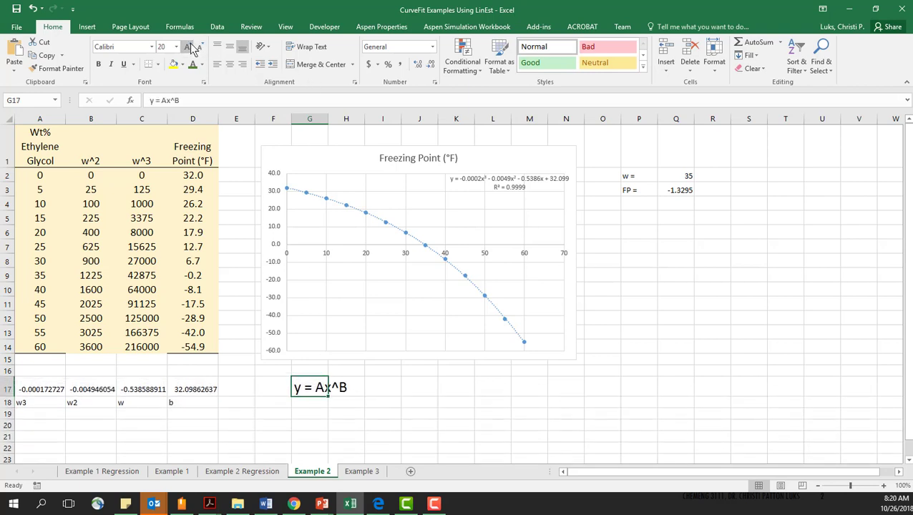
{"action": "left_click", "coordinate": [188, 46]}
{"action": "left_click", "coordinate": [426, 386]}
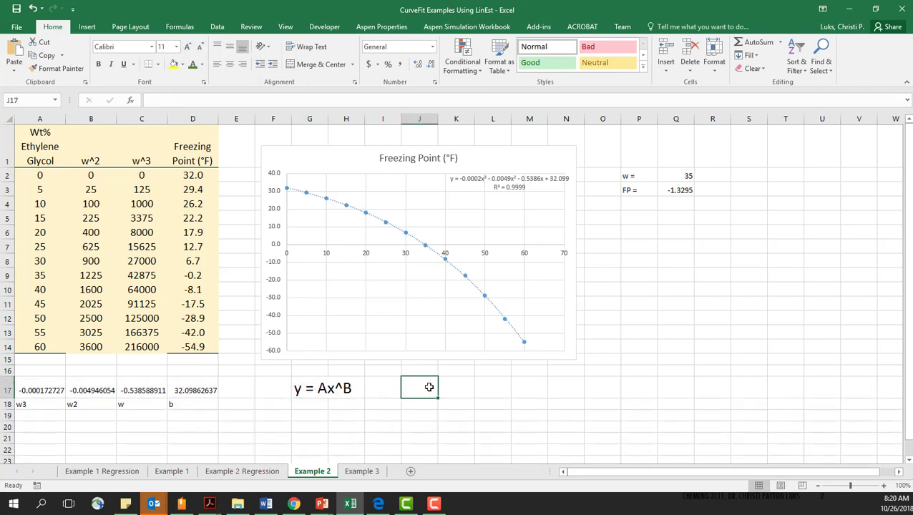
Enter the linearized equation ln y = ln A + B ln x as text in cell J17 at font size 20
{"action": "left_click", "coordinate": [187, 47]}
{"action": "left_click", "coordinate": [187, 47]}
{"action": "left_click", "coordinate": [187, 47]}
{"action": "type", "text": "ln y"}
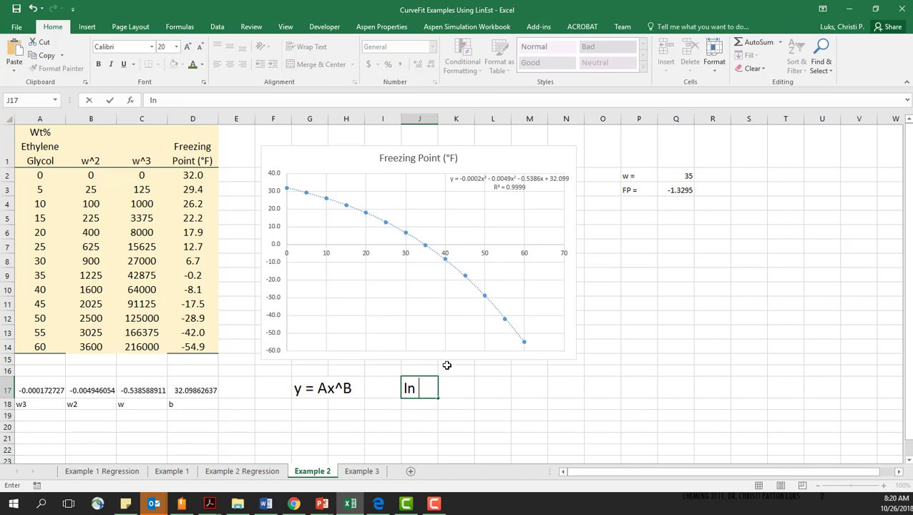
{"action": "type", "text": "ln"}
{"action": "key", "text": "BackSpace"}
{"action": "key", "text": "BackSpace"}
{"action": "type", "text": "= ln A +"}
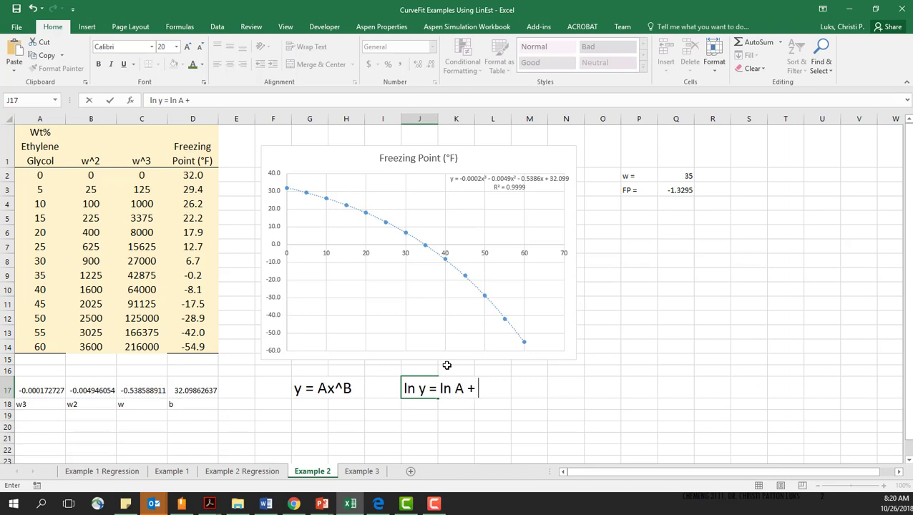
{"action": "type", "text": " B ln X"}
{"action": "key", "text": "BackSpace"}
{"action": "type", "text": "x"}
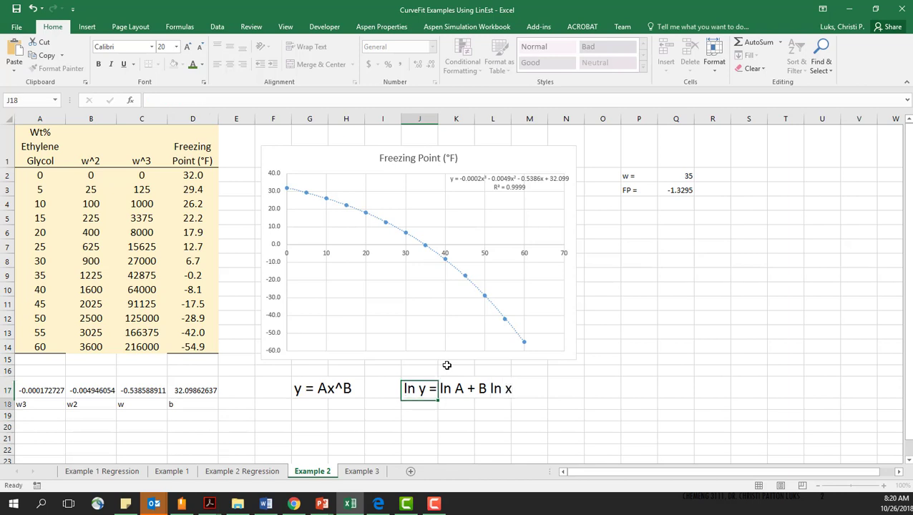
{"action": "key", "text": "Return"}
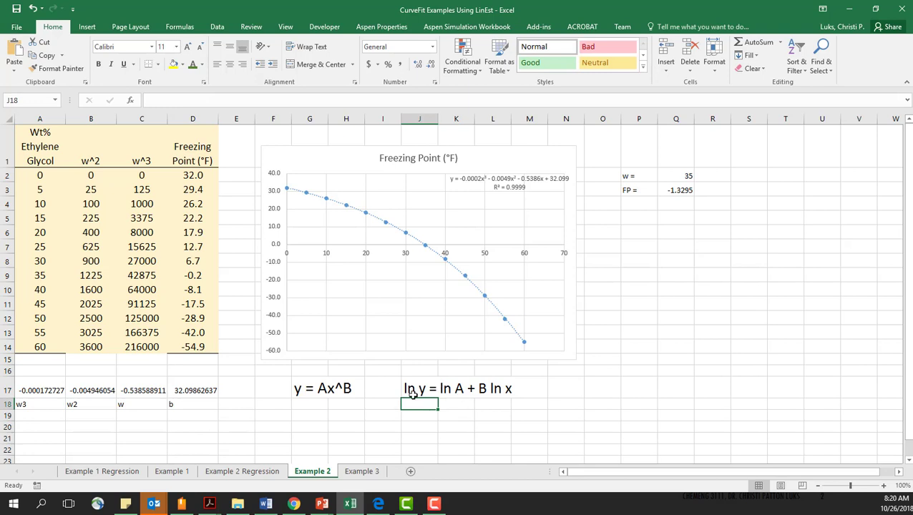
Add the column labels ln x in cell O17 and ln y in cell P17
{"action": "left_click", "coordinate": [611, 385]}
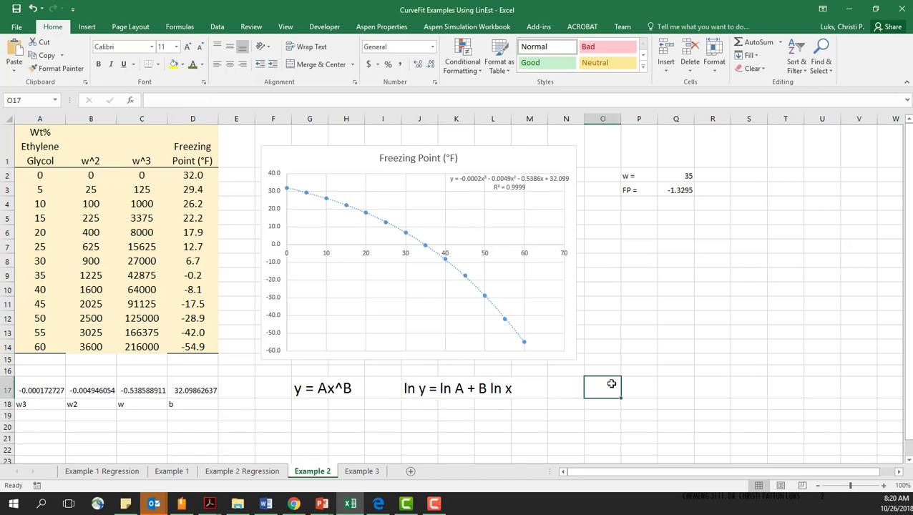
{"action": "type", "text": "ln"}
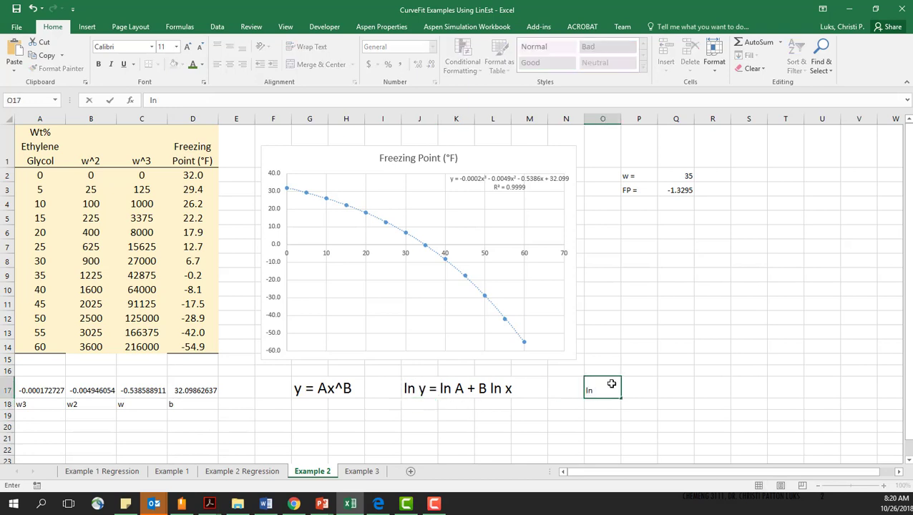
{"action": "type", "text": " x"}
{"action": "key", "text": "Tab"}
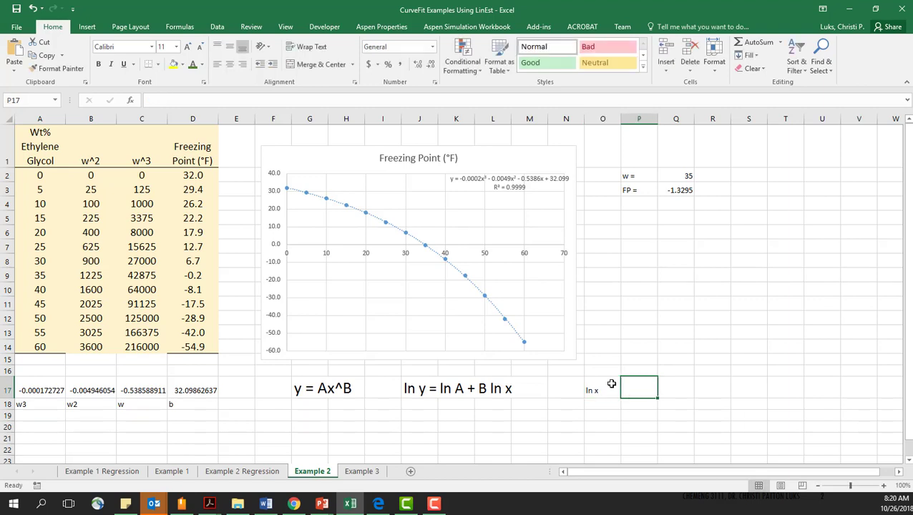
{"action": "type", "text": "ln y"}
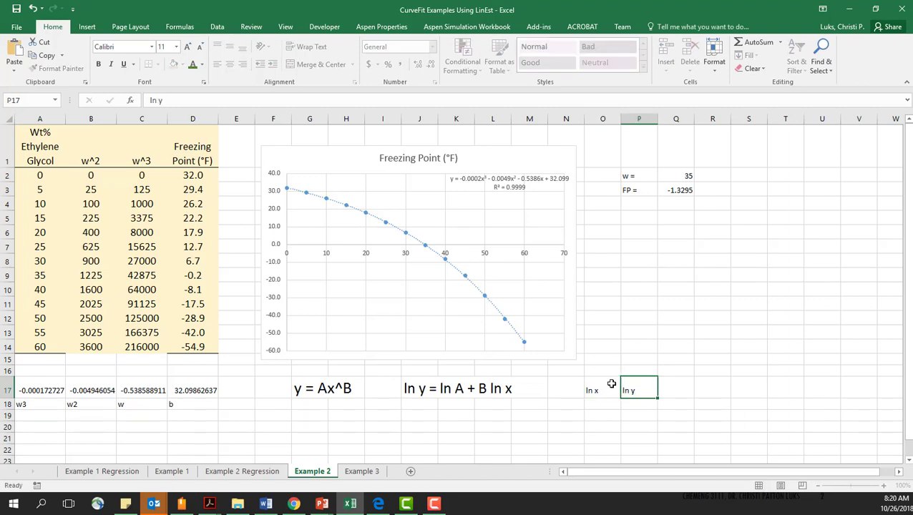
{"action": "key", "text": "Tab"}
Note slope = B in cell Q17 and intercept = lnA in cell Q18
{"action": "type", "text": "sl"}
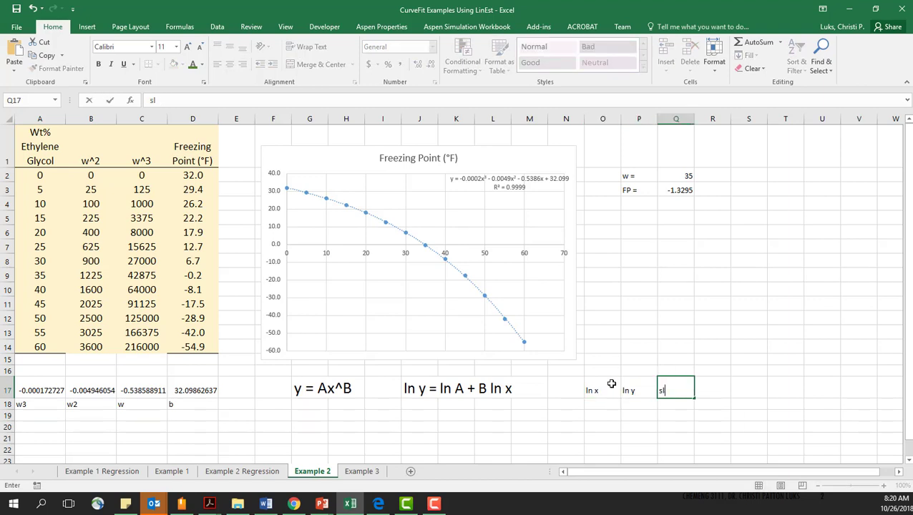
{"action": "type", "text": "ope = B"}
{"action": "key", "text": "Return"}
{"action": "key", "text": "Tab"}
{"action": "key", "text": "Tab"}
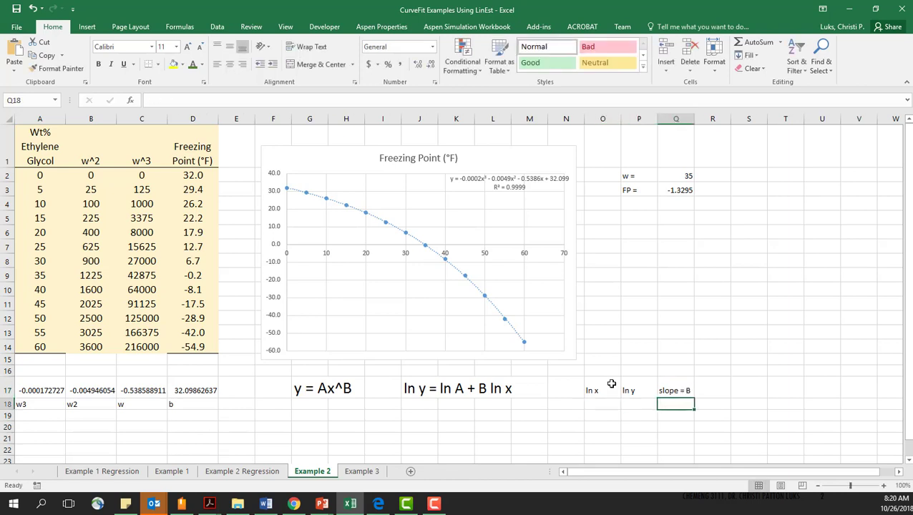
{"action": "type", "text": "intercept = "}
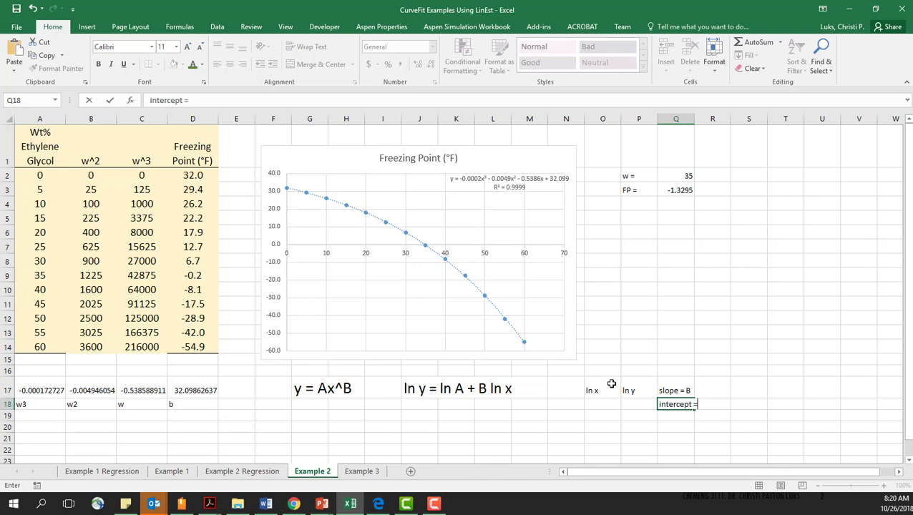
{"action": "type", "text": "lnA"}
{"action": "key", "text": "Return"}
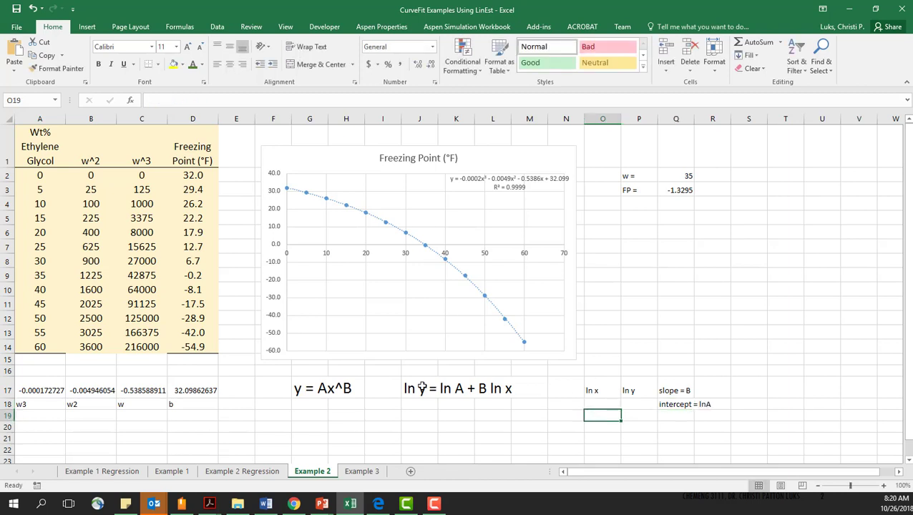